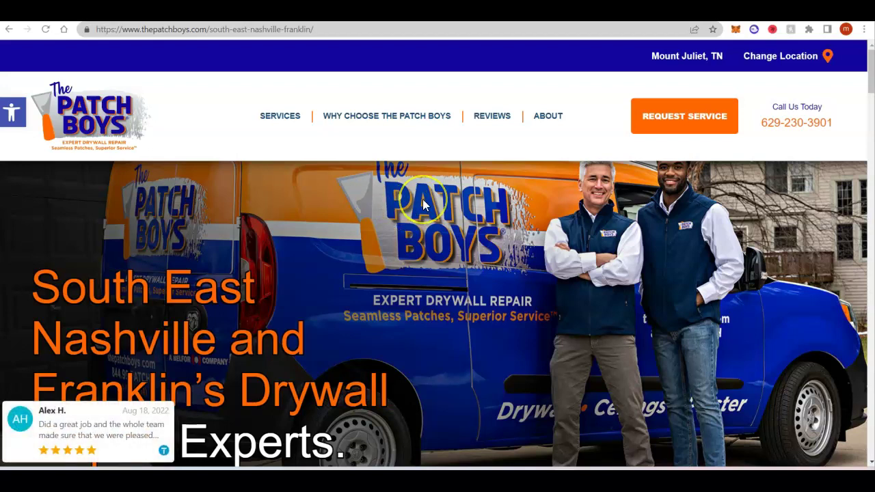
Scroll through The Patch Boys page content, clearing an accidental text selection
scroll(423, 203, down, 7)
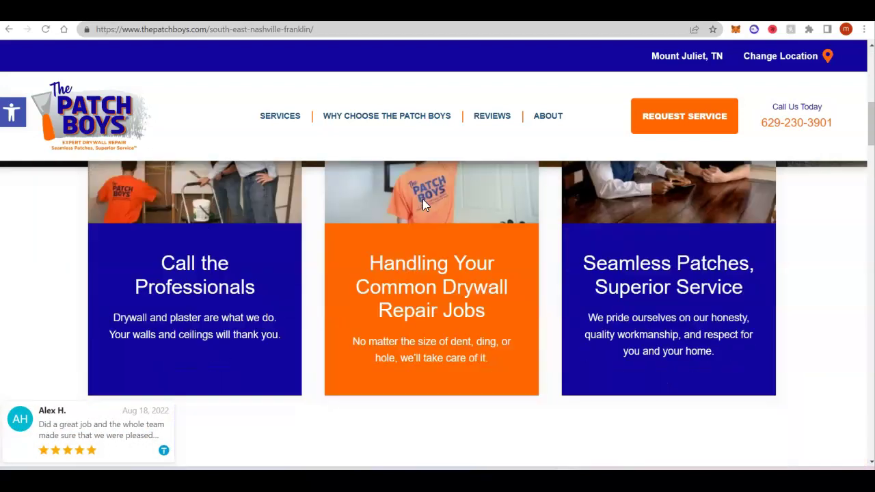
scroll(423, 199, down, 3)
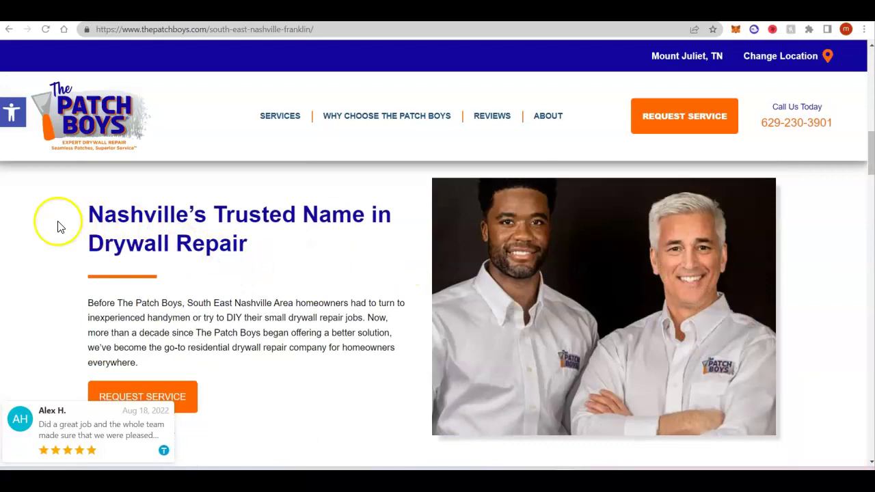
drag(59, 225, 324, 389)
click(324, 388)
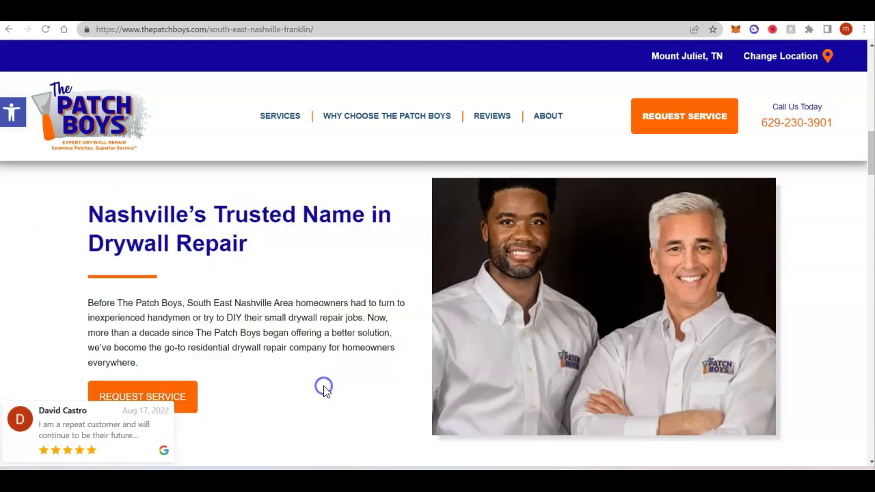
scroll(336, 385, down, 5)
scroll(339, 385, down, 8)
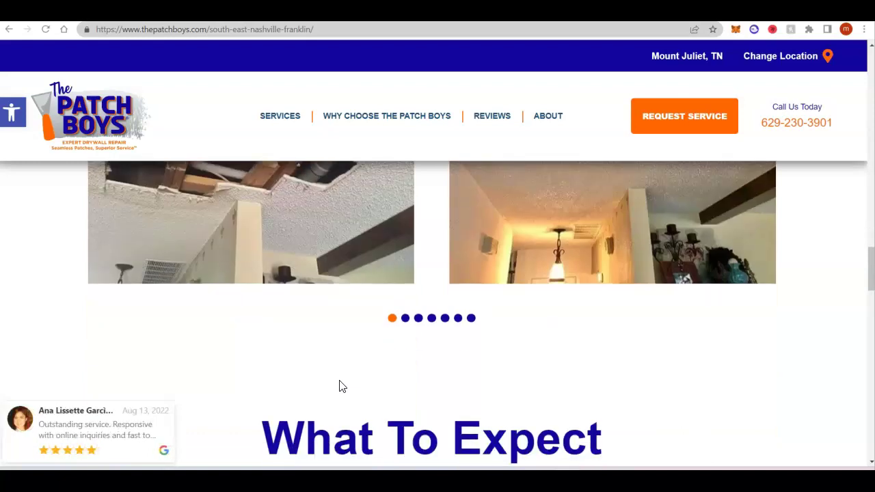
scroll(317, 332, up, 2)
Start saving the before-repair ceiling photo, then cancel the save
right_click(332, 339)
click(352, 349)
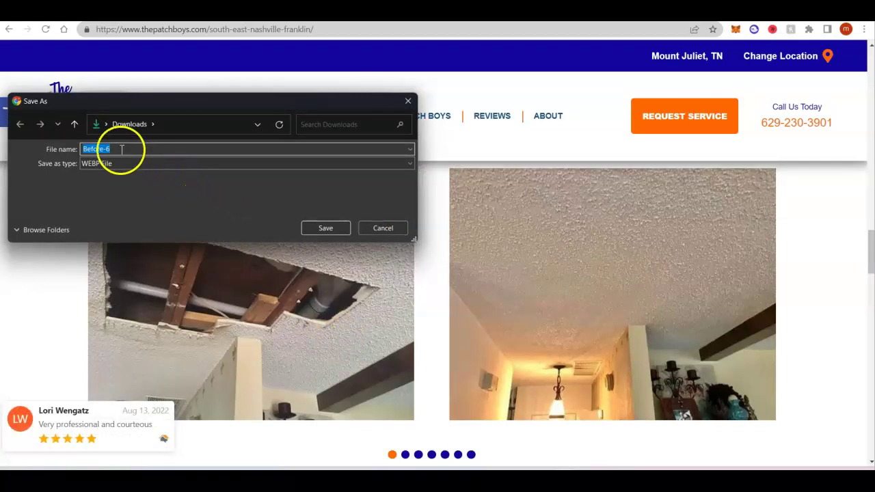
click(403, 228)
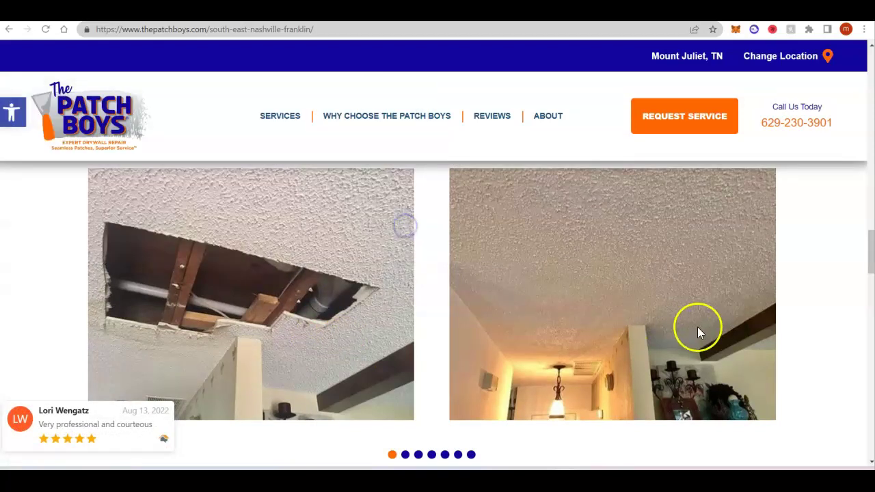
Scroll through the Patch Perfect Drywall & Repair site at drywallrepairnashvilletn.com
scroll(831, 334, down, 15)
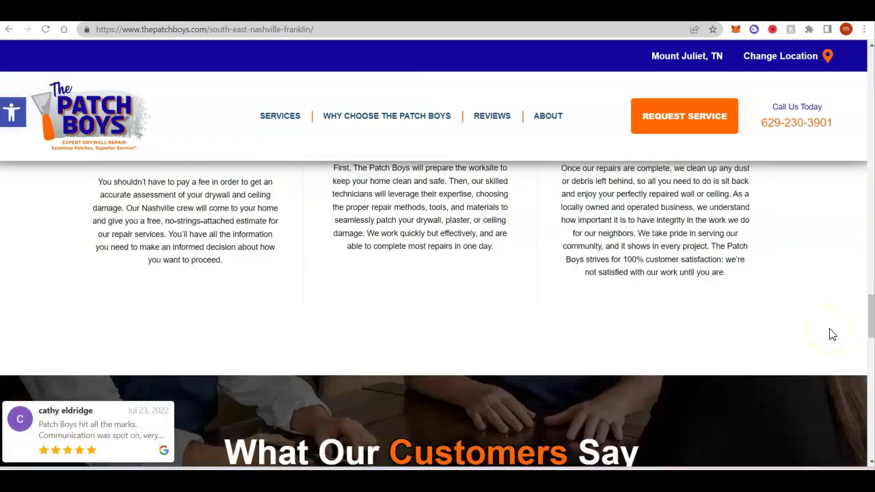
scroll(832, 332, down, 5)
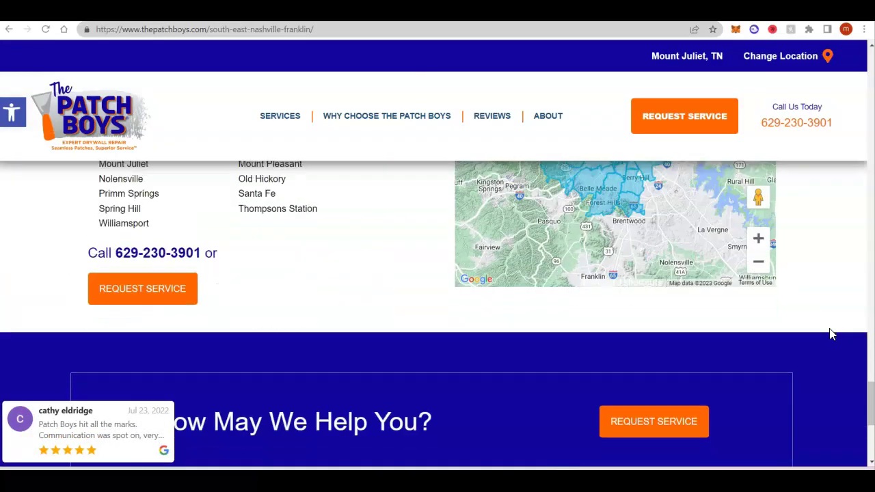
scroll(832, 332, up, 3)
scroll(807, 317, up, 20)
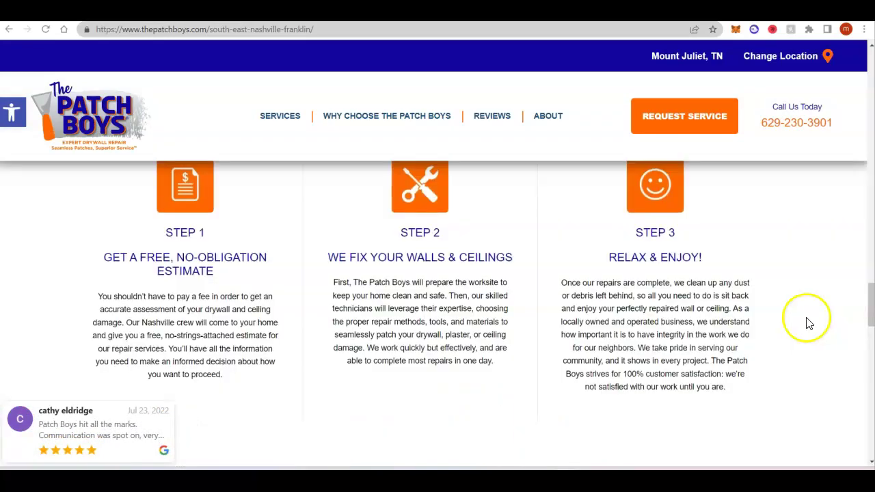
scroll(567, 274, up, 5)
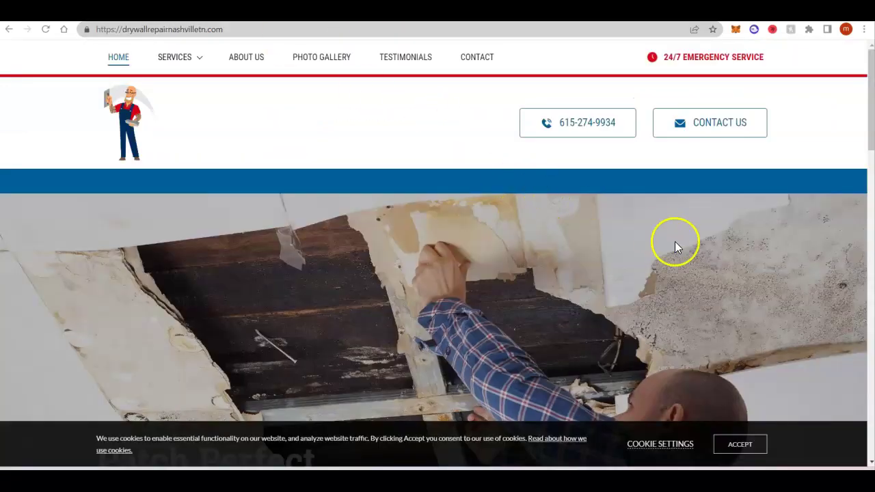
scroll(674, 246, down, 7)
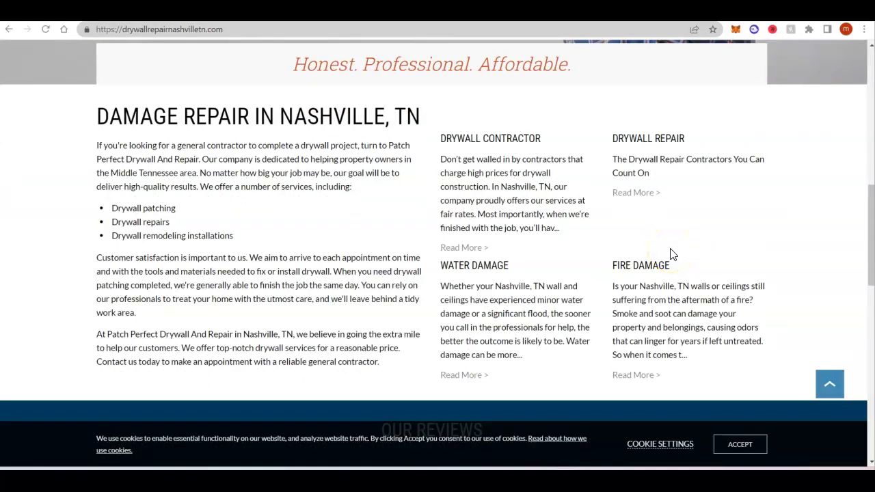
Scroll through Patch Perfect's services list
scroll(672, 254, down, 10)
scroll(671, 252, up, 12)
scroll(643, 236, up, 5)
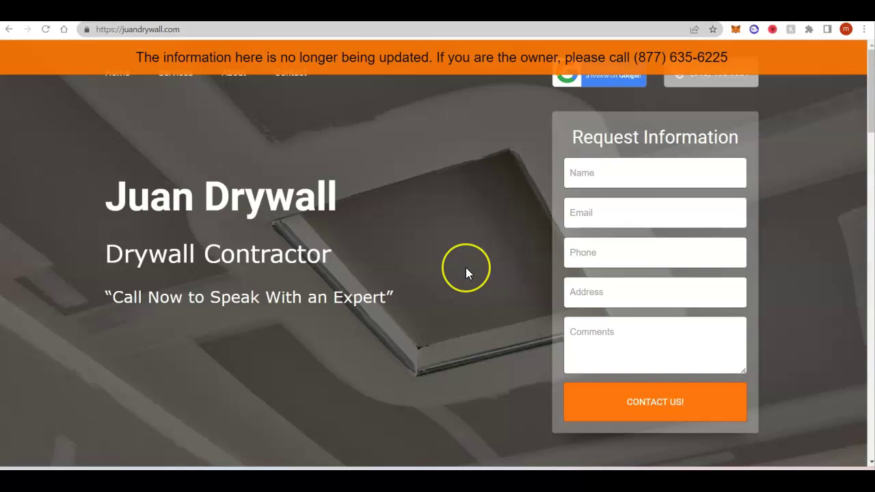
Scroll juandrywall.com down to its map and hours, then back to the top
scroll(465, 269, down, 4)
scroll(467, 272, down, 10)
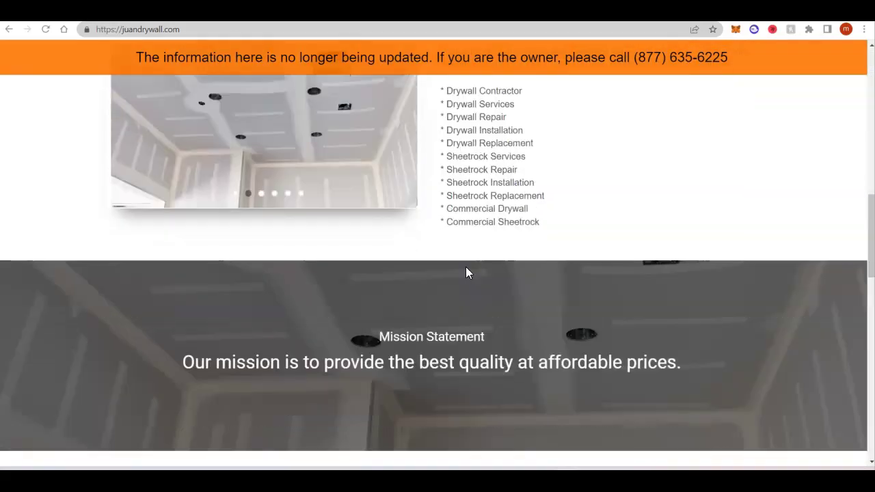
scroll(467, 272, down, 8)
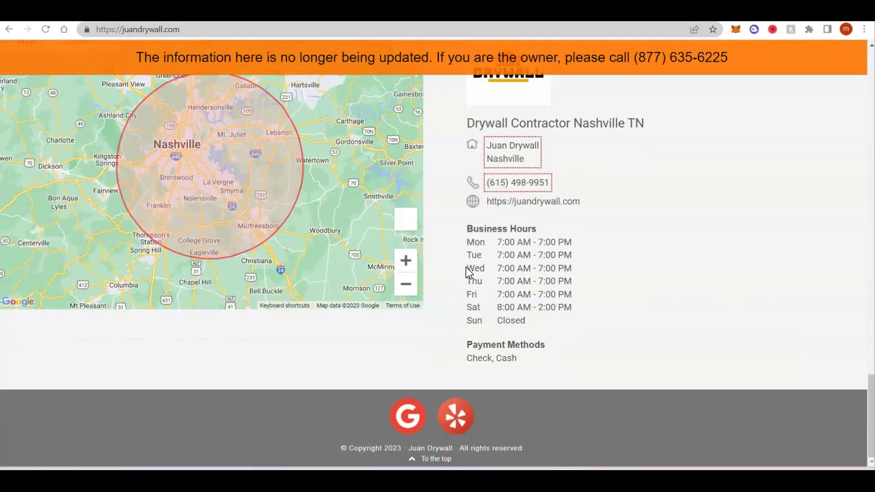
scroll(465, 269, up, 10)
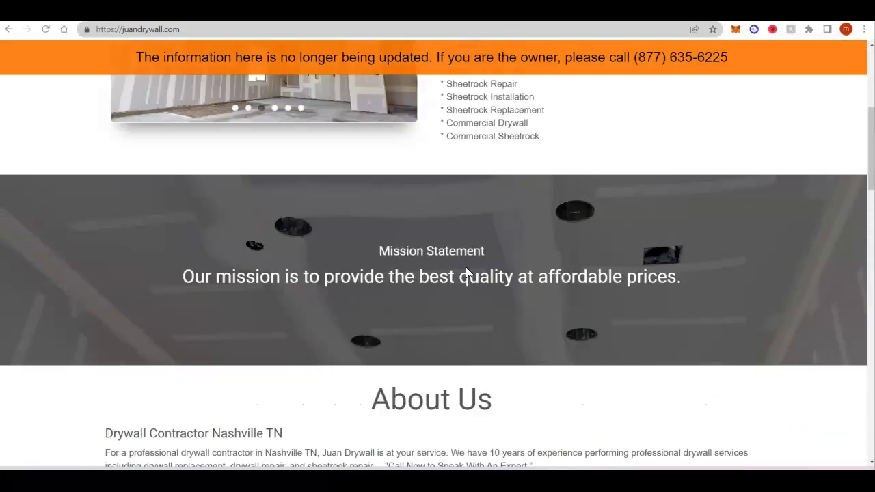
scroll(466, 272, up, 10)
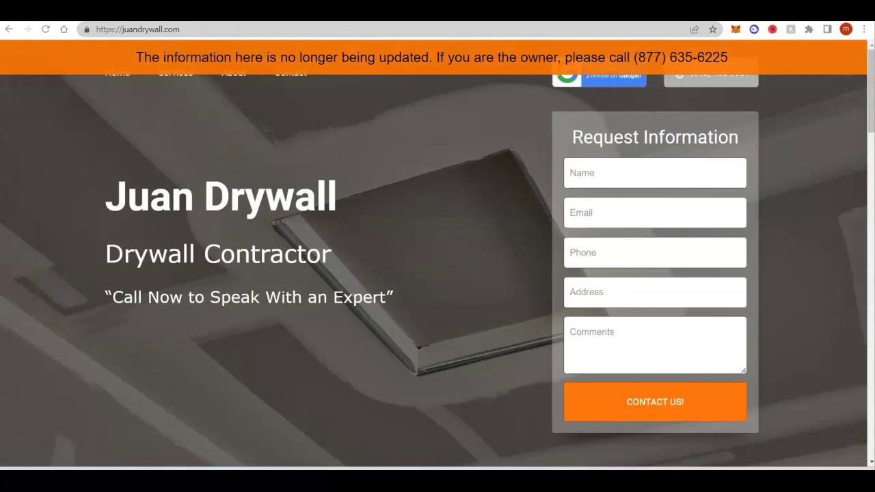
In Ahrefs Site Explorer, load drywallrepairnashvilletn.com in Subdomains mode (DR 1.3, 99 backlinks, 44 keywords)
click(171, 10)
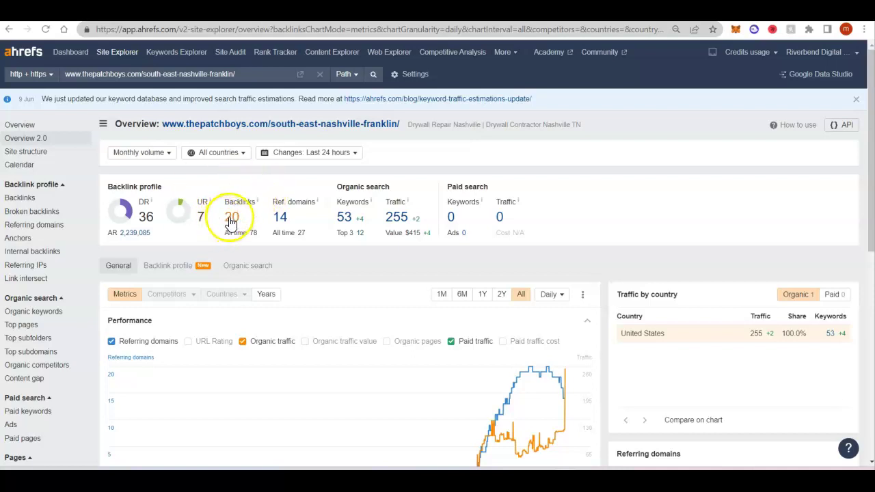
drag(403, 125, 267, 126)
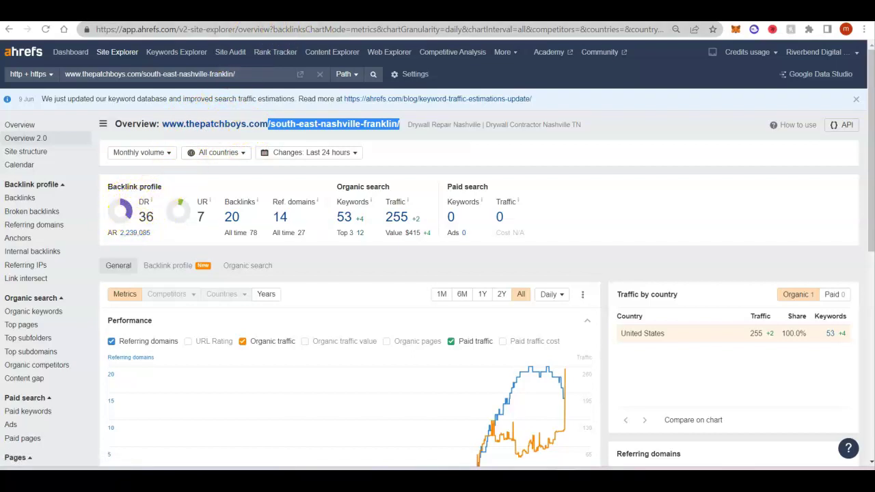
key(F5)
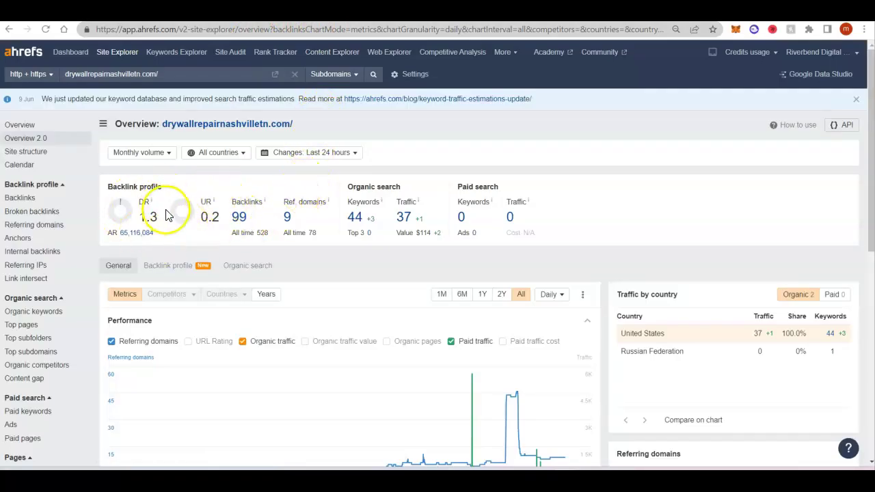
Review the full list of 99 backlinks for drywallrepairnashvilletn.com
click(240, 218)
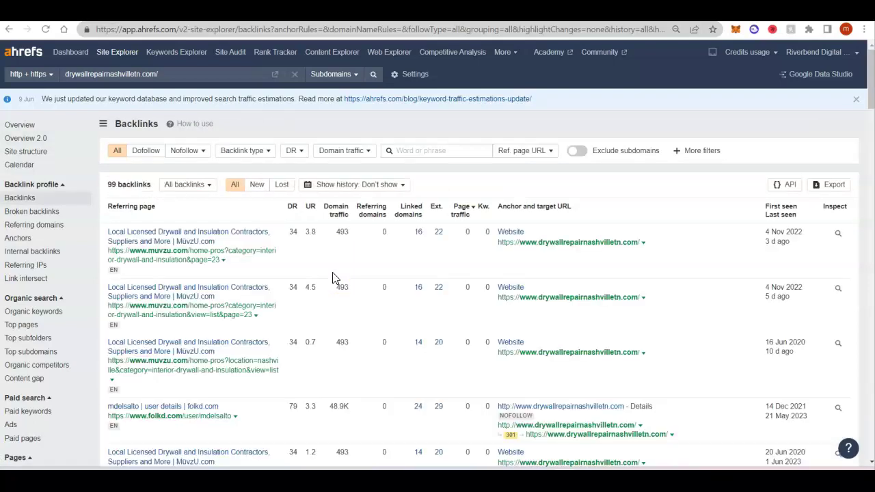
scroll(333, 277, down, 4)
scroll(333, 277, up, 4)
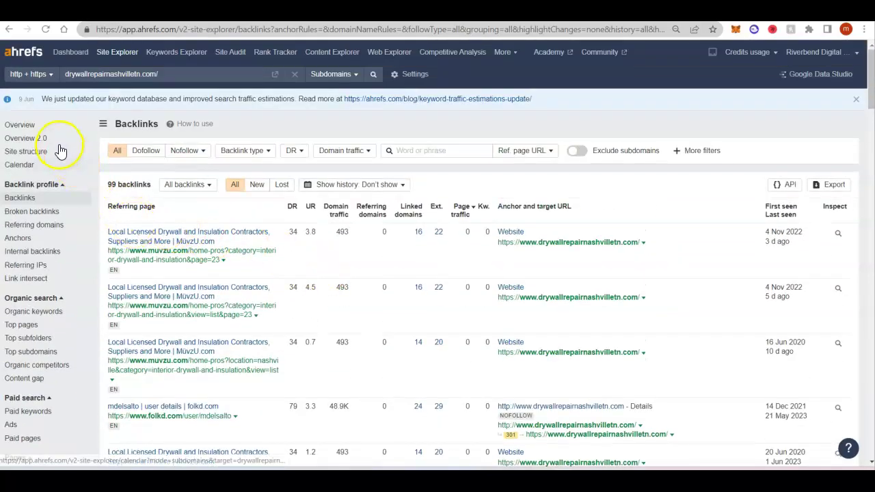
Return to the overview and load thepatchboys.com's south-east-nashville-franklin page (DR 36, 20 backlinks)
click(58, 140)
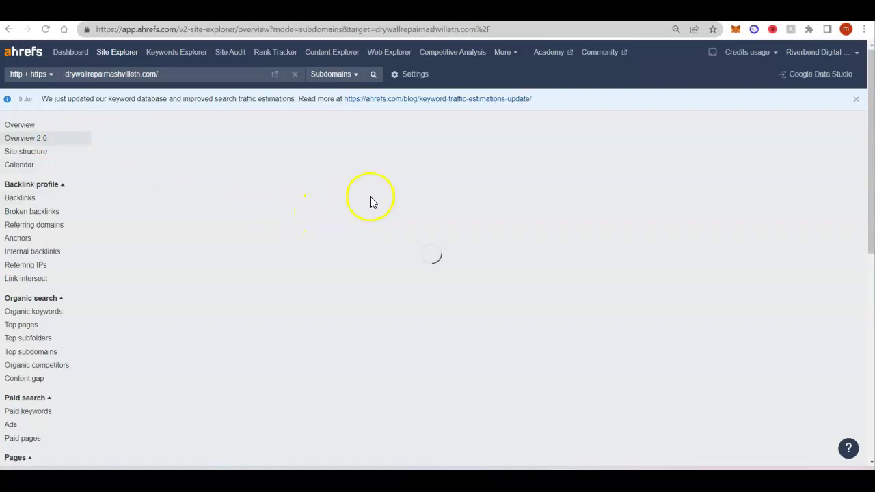
mouse_move(478, 10)
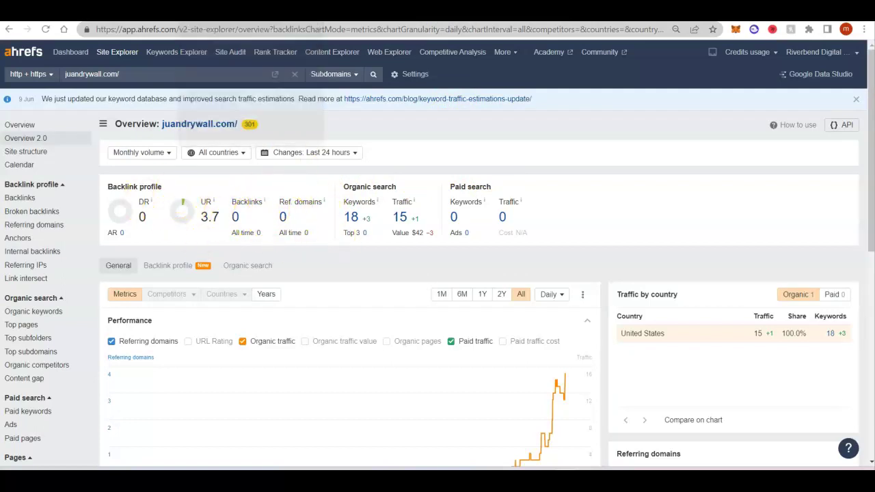
key(F5)
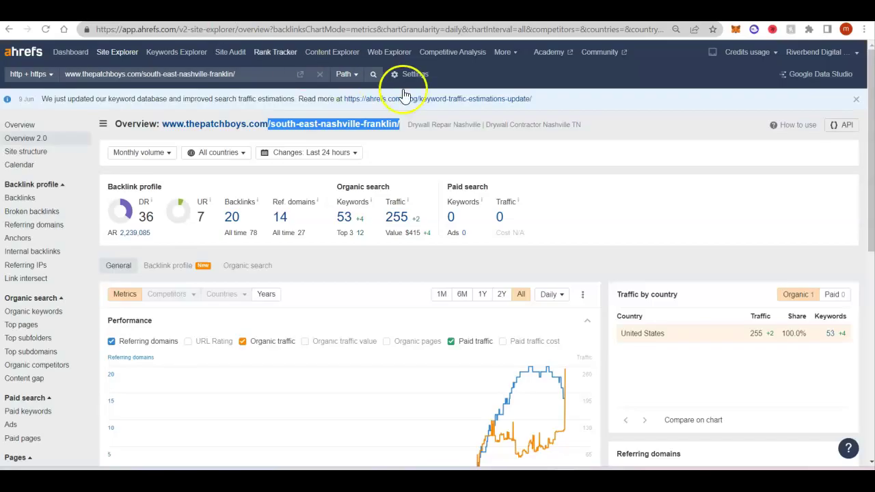
Open the organic keywords report for The Patch Boys page, choosing Wait on Chrome's unresponsive dialog
click(345, 219)
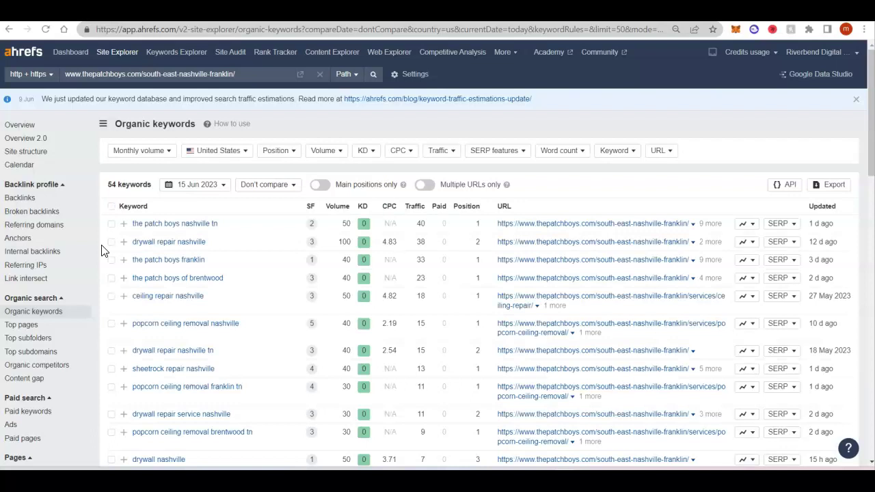
scroll(101, 250, down, 1)
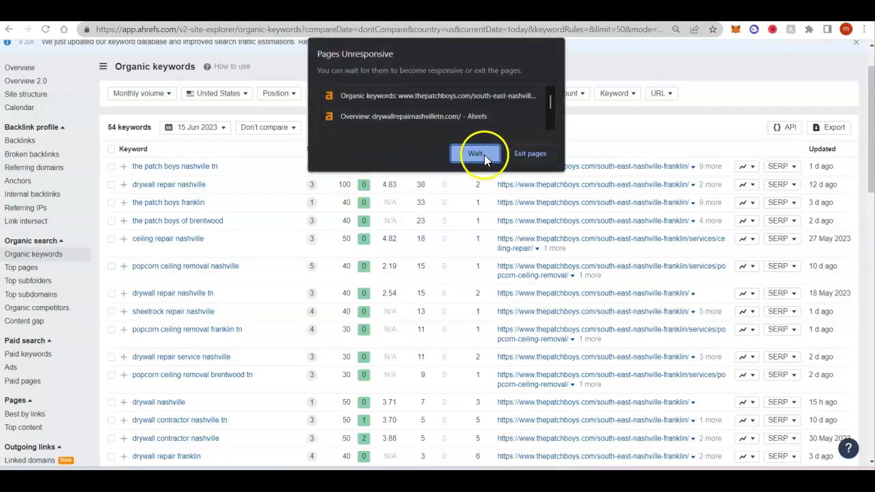
click(476, 153)
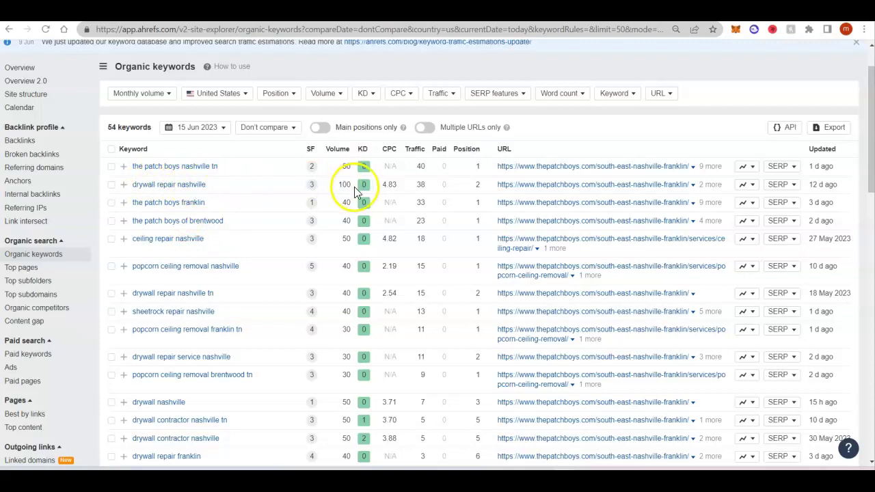
click(363, 187)
click(477, 184)
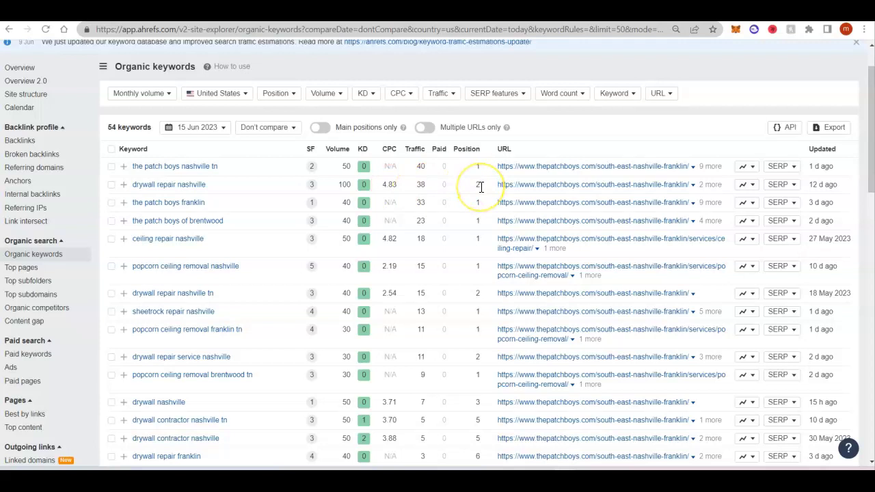
click(427, 184)
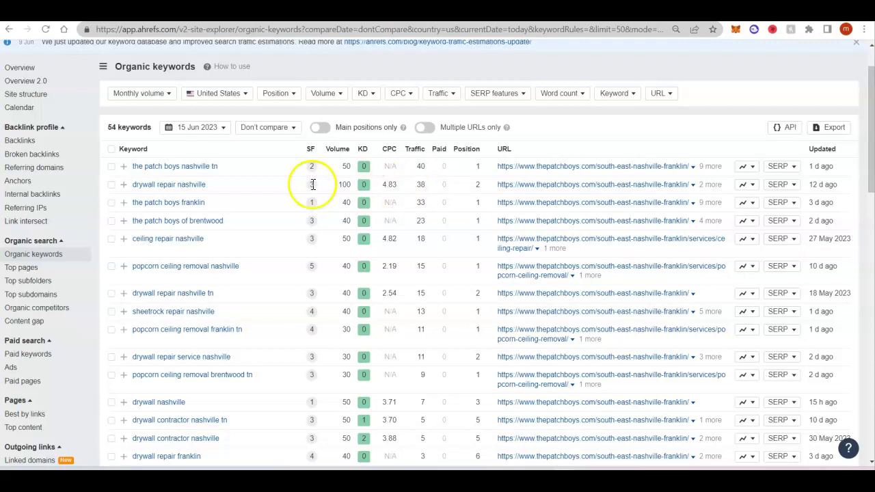
scroll(260, 217, down, 2)
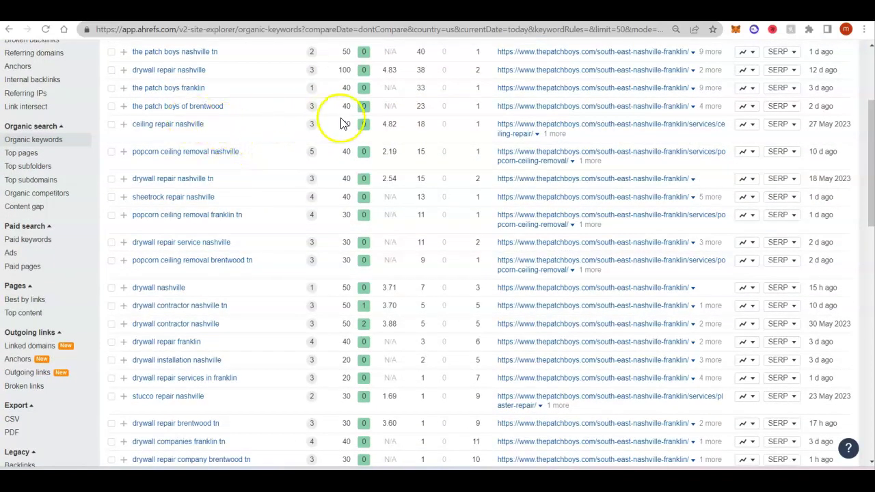
Scroll through The Patch Boys' organic keywords table, choosing Wait on each Pages Unresponsive dialog
click(485, 152)
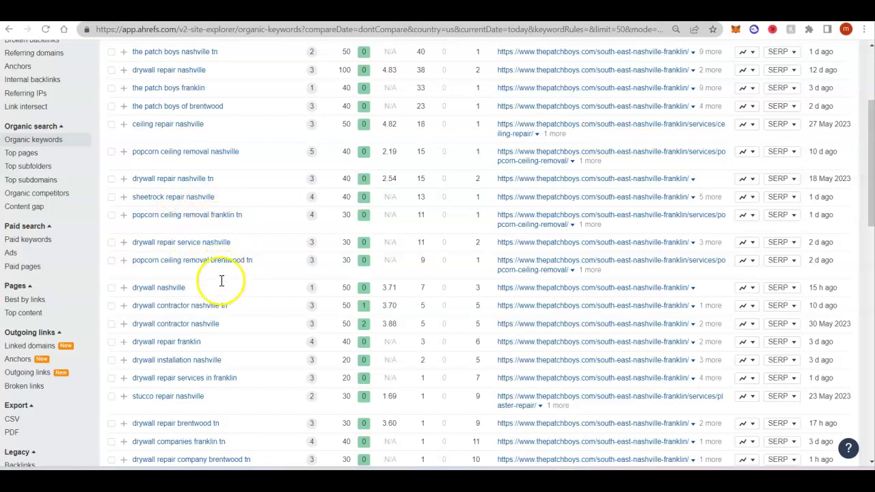
click(342, 305)
click(486, 160)
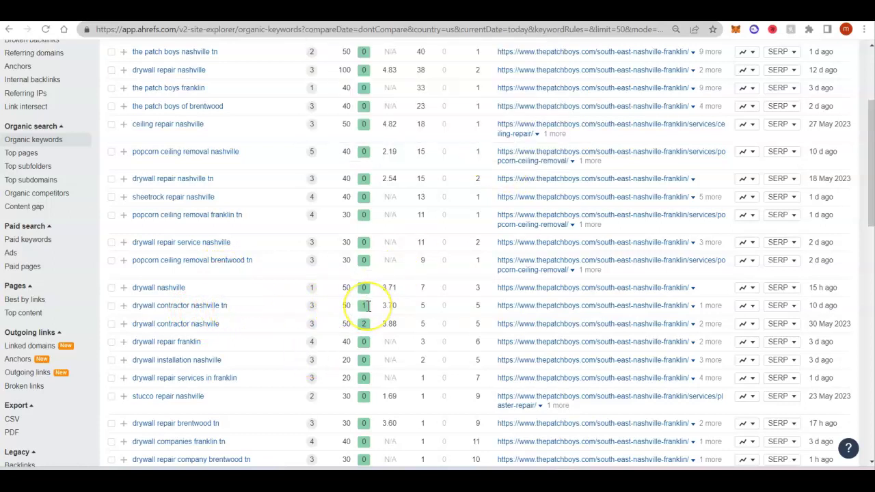
scroll(368, 306, up, 3)
scroll(367, 305, down, 5)
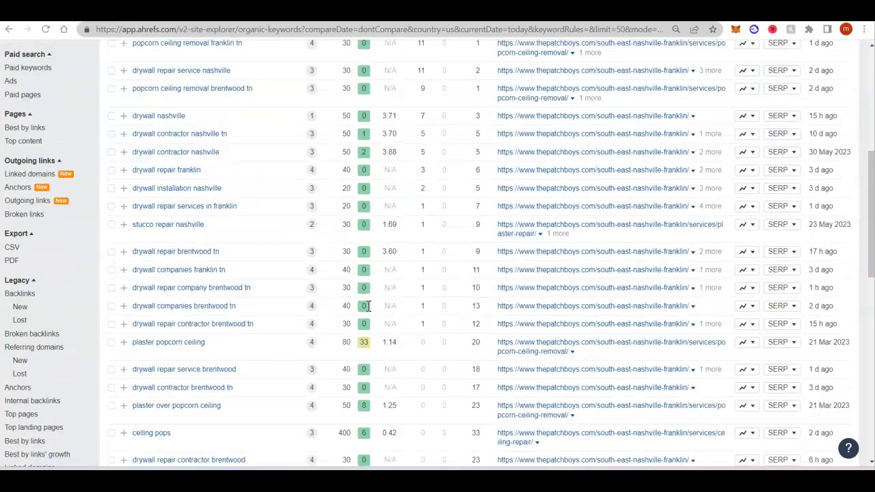
scroll(368, 306, down, 3)
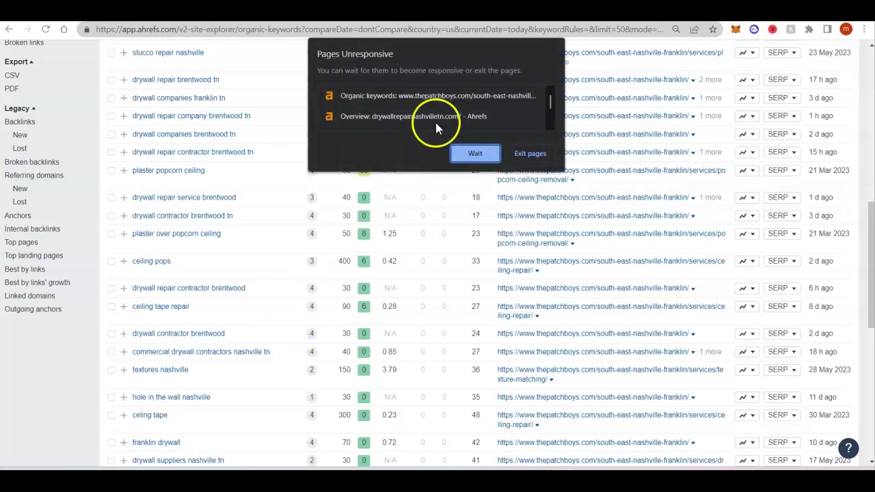
click(473, 153)
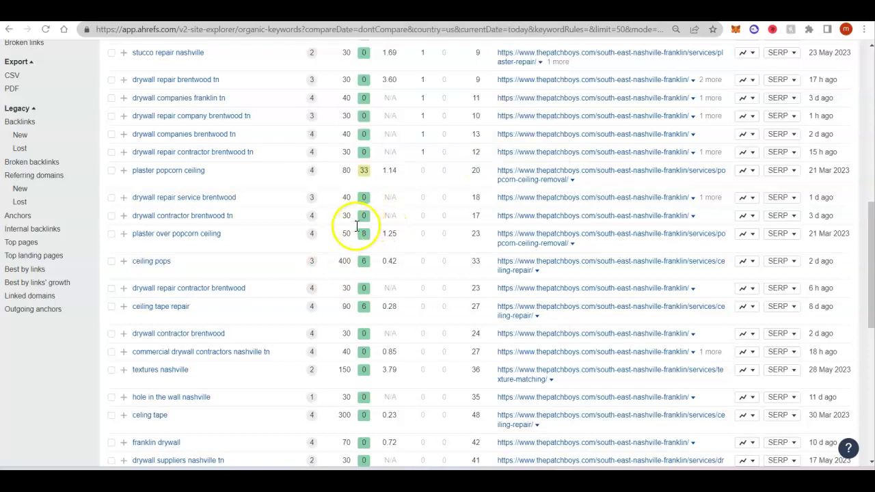
scroll(348, 237, up, 3)
scroll(348, 236, up, 3)
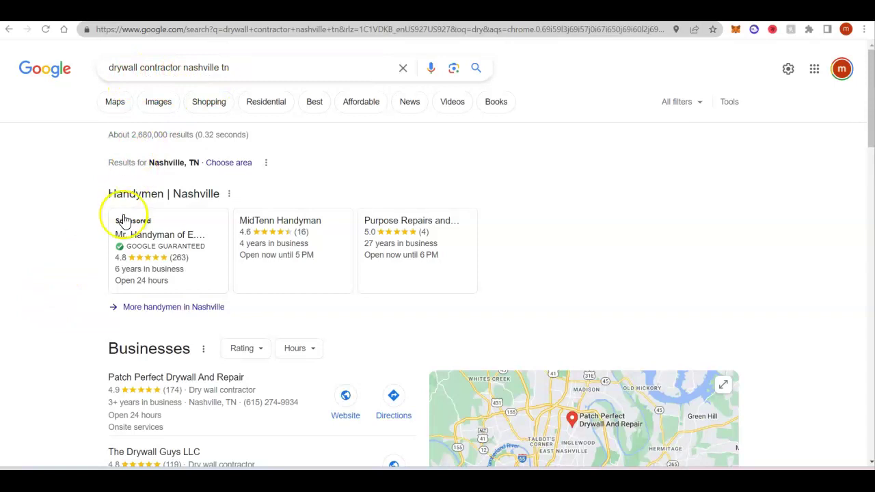
Scroll the 'drywall contractor nashville tn' results down to the Businesses pack
scroll(91, 279, down, 3)
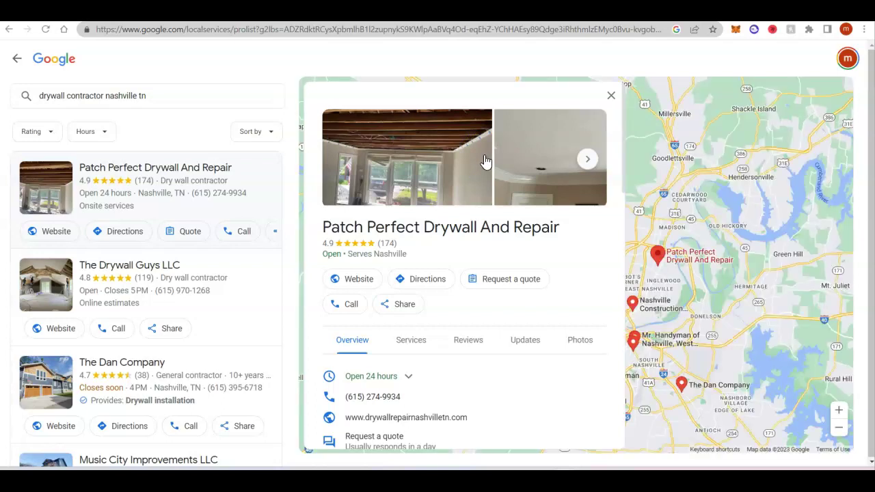
scroll(479, 212, down, 3)
scroll(478, 216, down, 5)
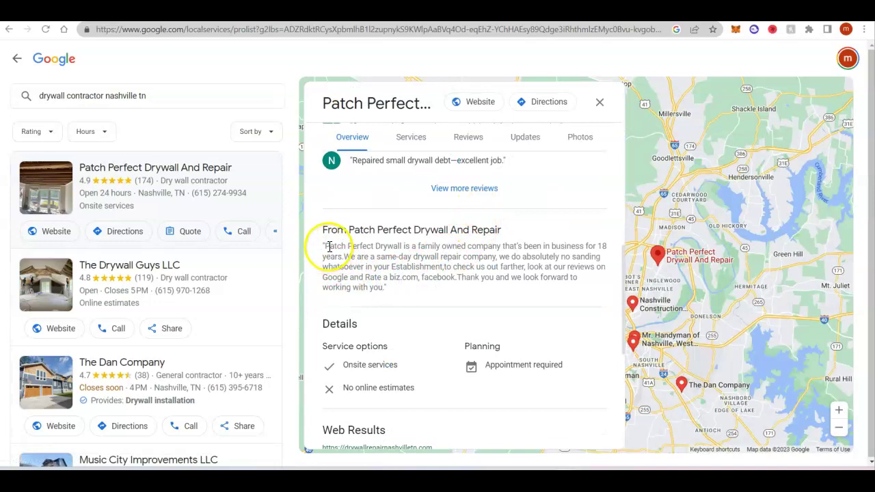
drag(328, 246, 385, 291)
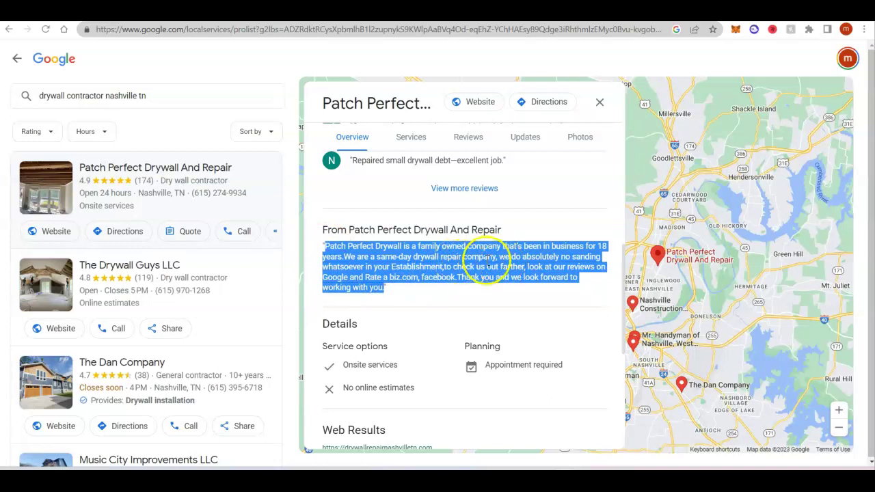
click(462, 274)
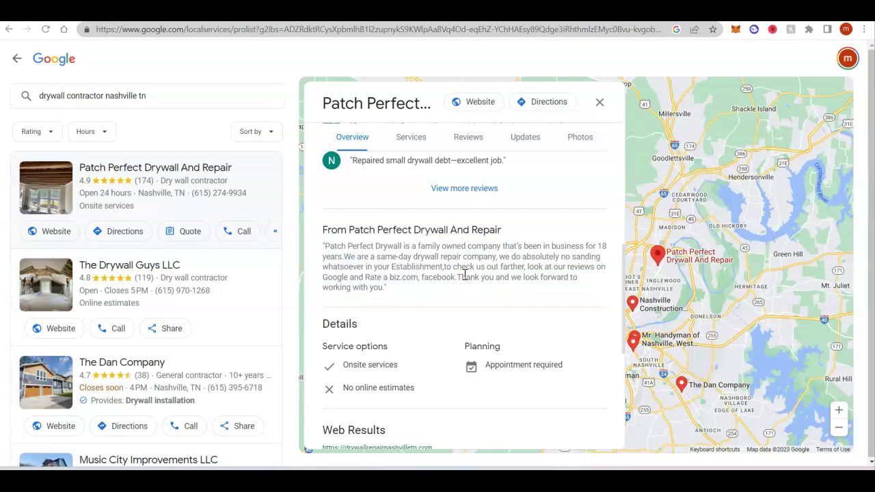
scroll(464, 277, up, 10)
scroll(489, 303, down, 2)
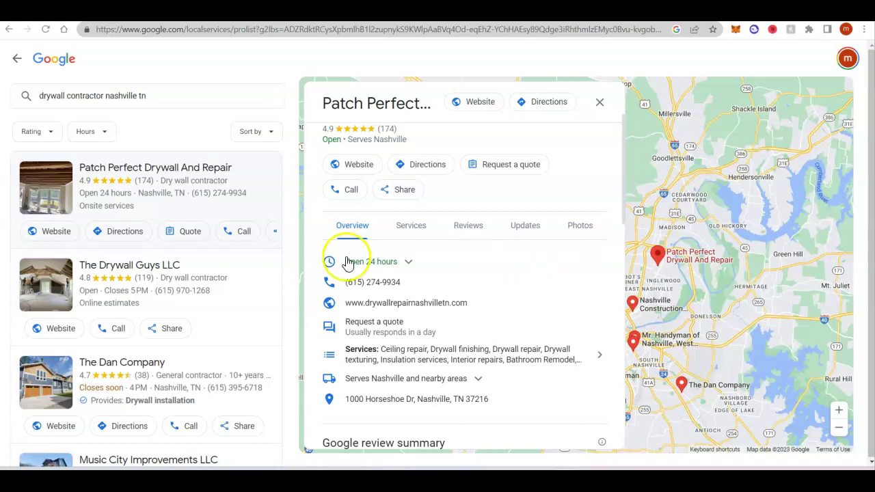
mouse_move(260, 237)
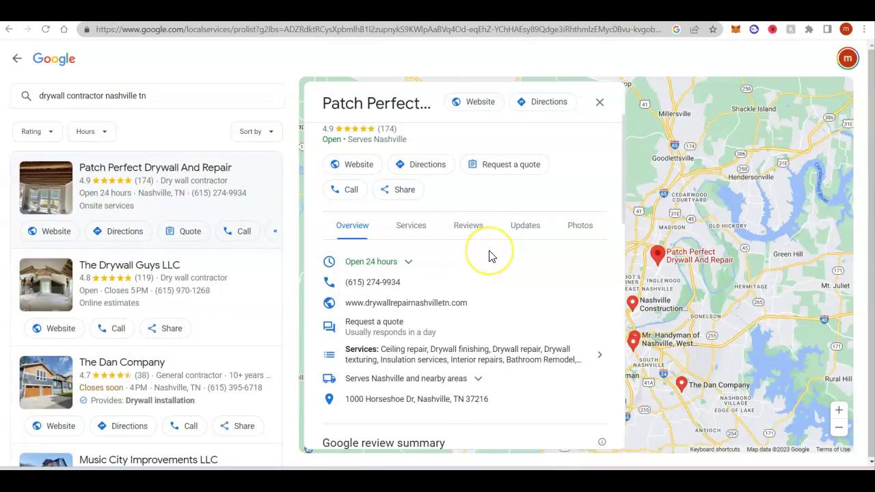